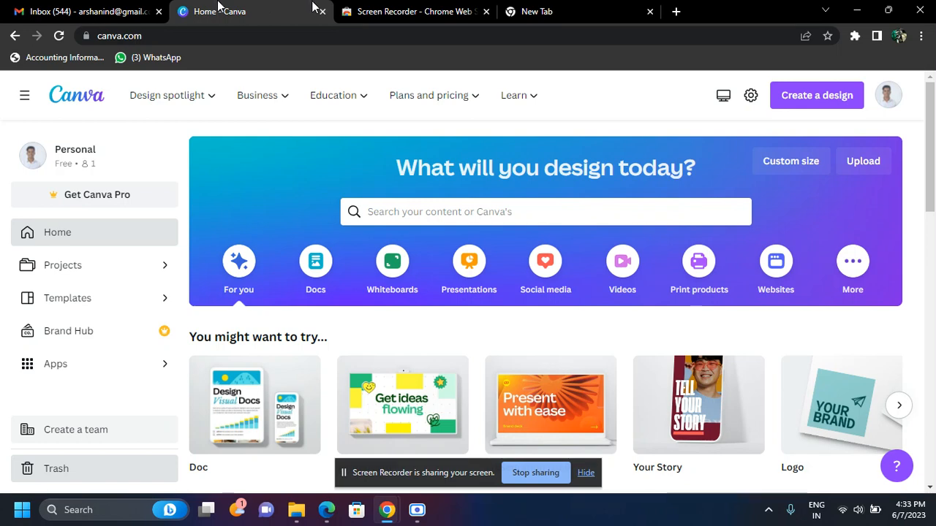
Look through the Design spotlight, Business and Education offerings on the Canva home page.
mouse_move(204, 107)
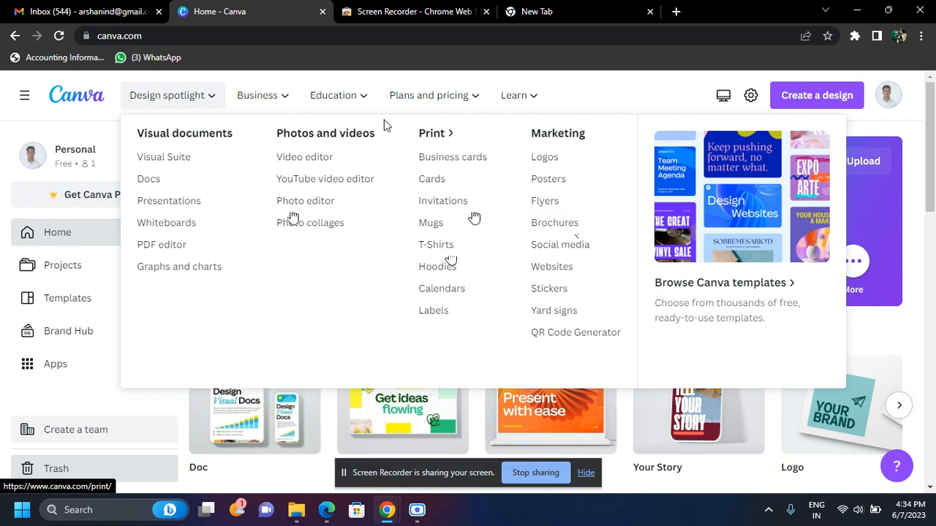
click(289, 110)
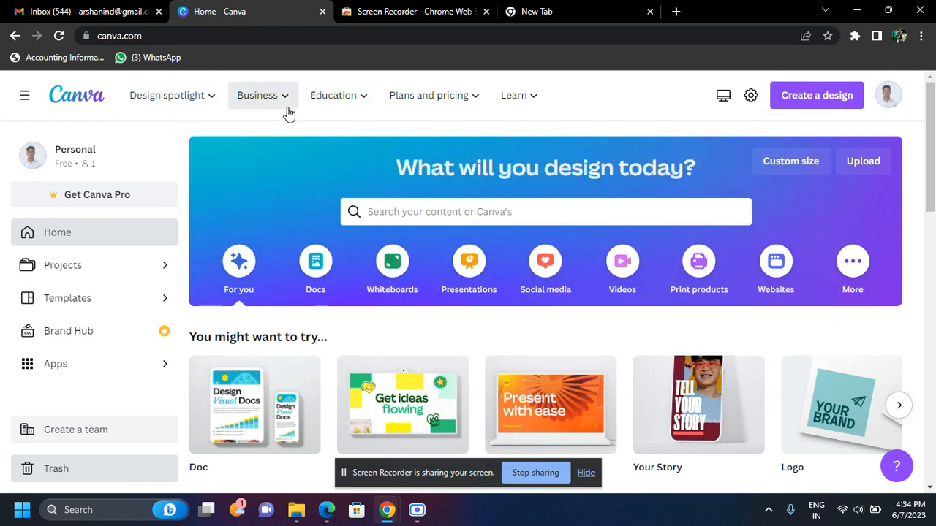
click(288, 110)
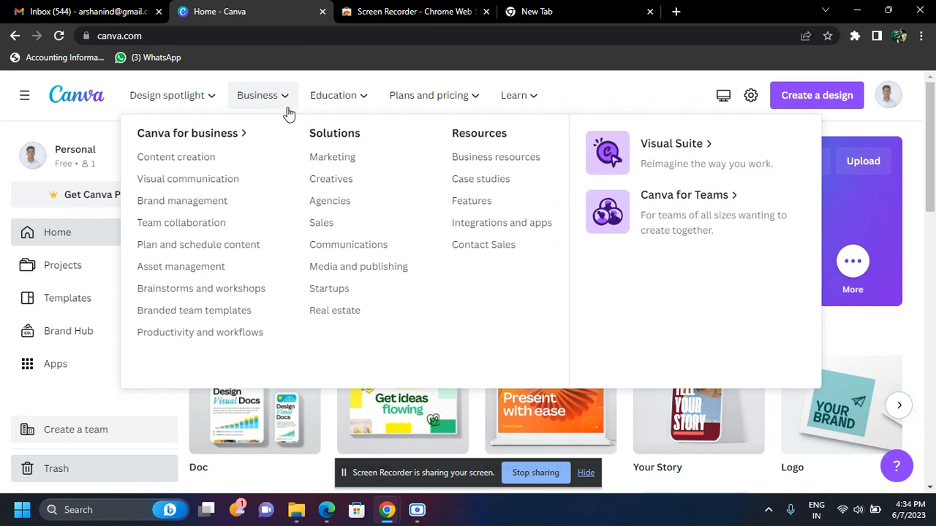
click(258, 103)
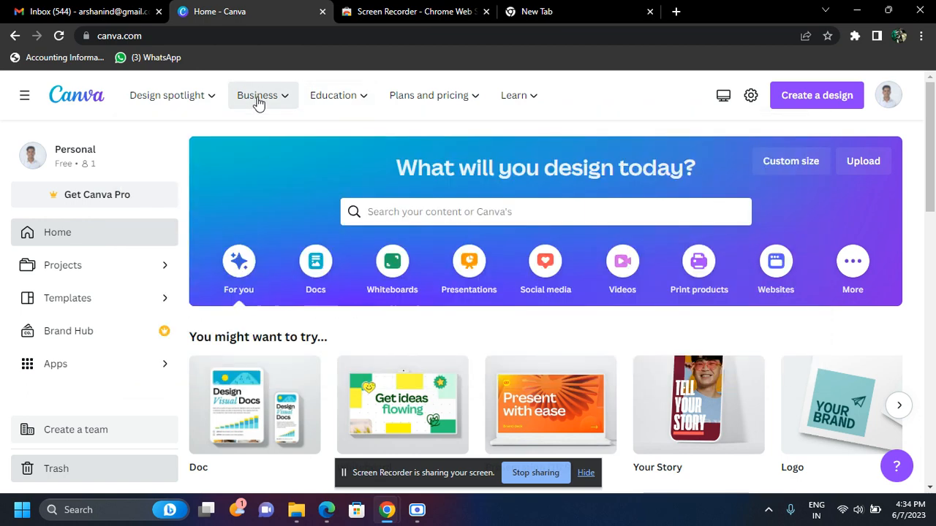
click(257, 104)
click(284, 107)
click(278, 101)
mouse_move(268, 104)
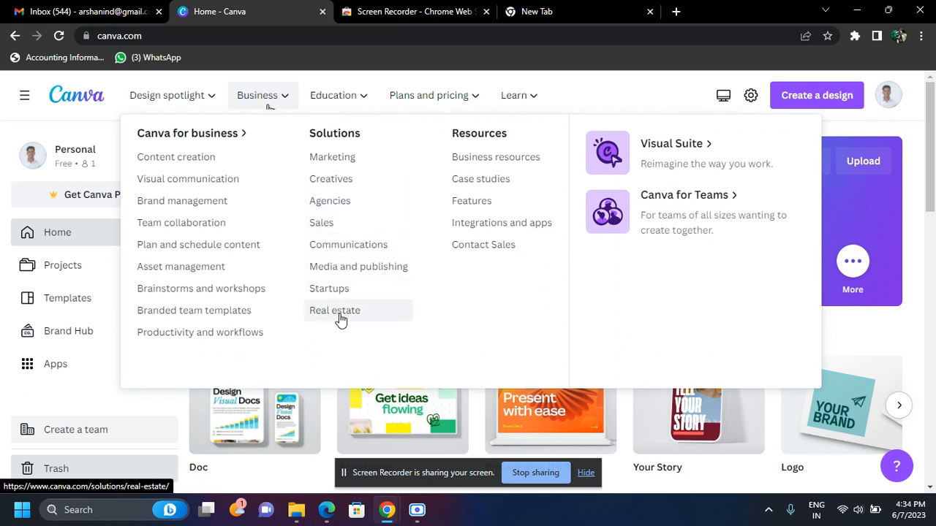
mouse_move(358, 104)
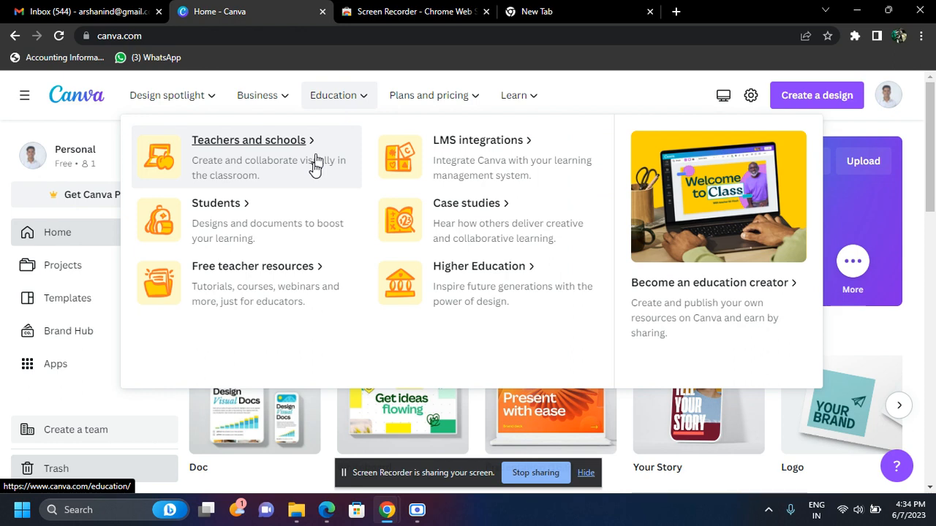
mouse_move(202, 100)
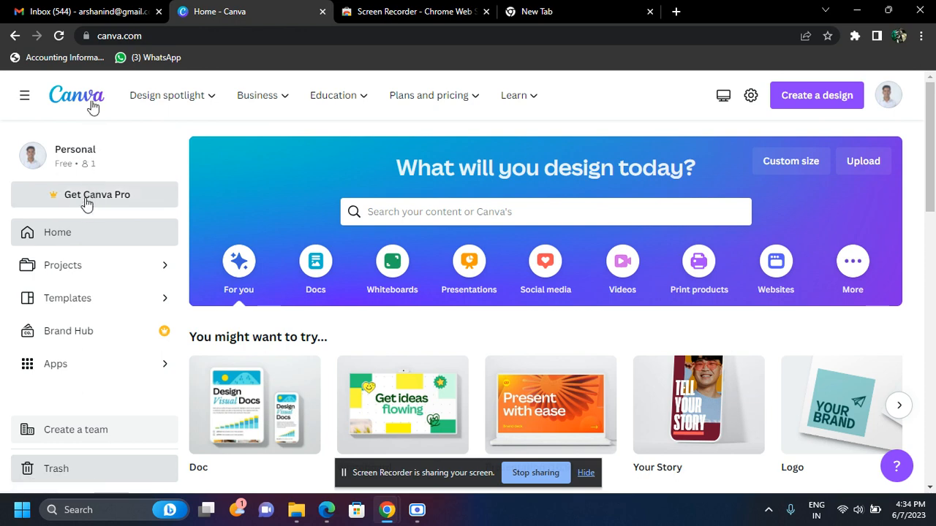
View the saved projects, return to the home page and open the template library.
click(75, 281)
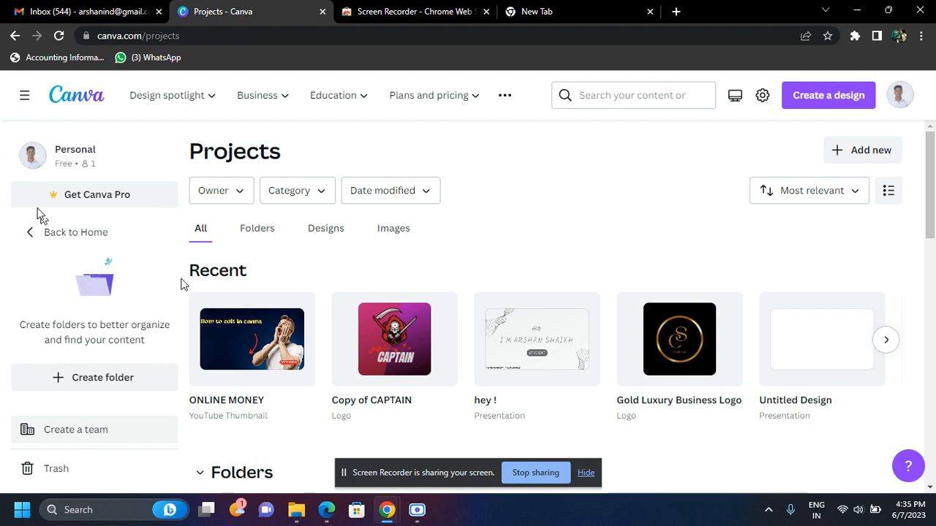
click(42, 234)
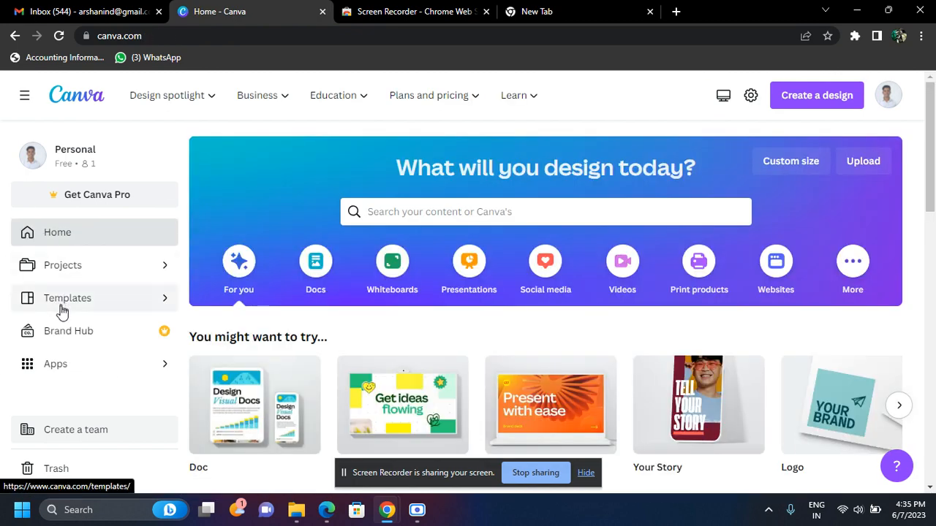
click(63, 306)
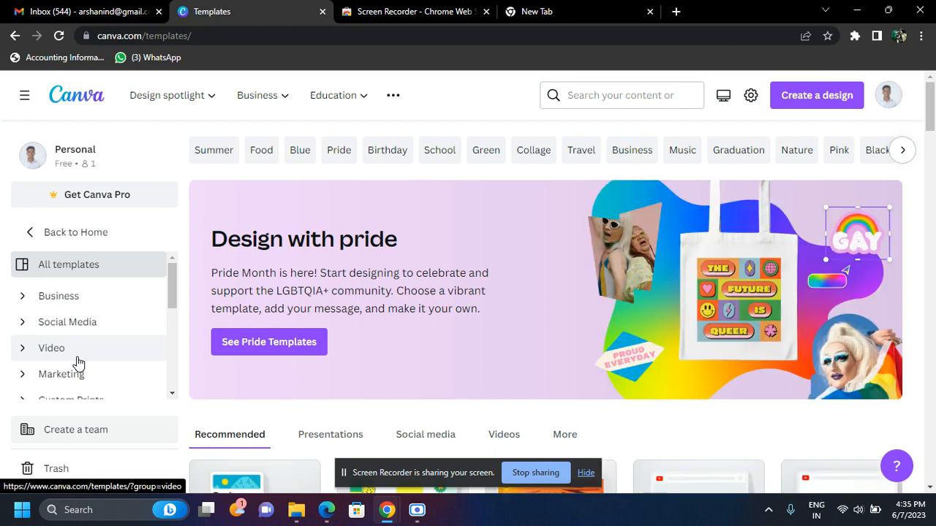
scroll(79, 363, down, 1)
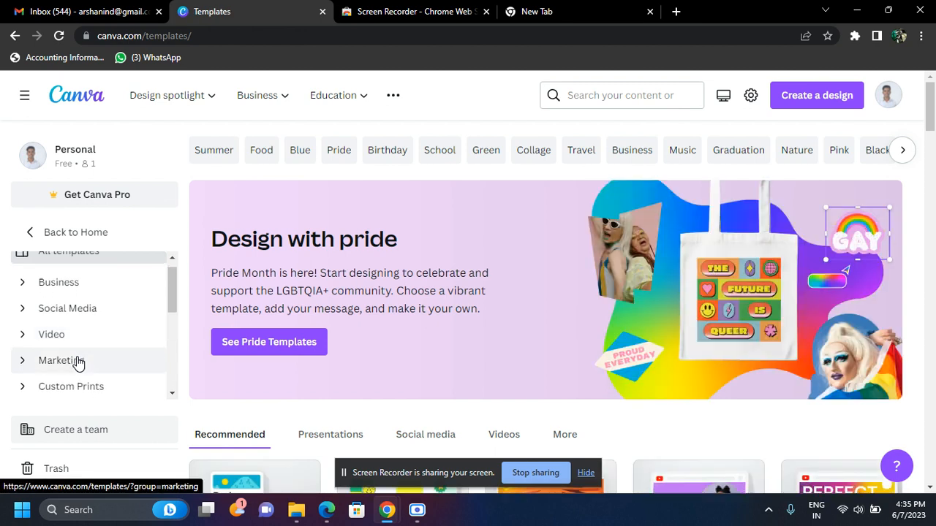
Expand the Business template category and look through its template types.
click(80, 293)
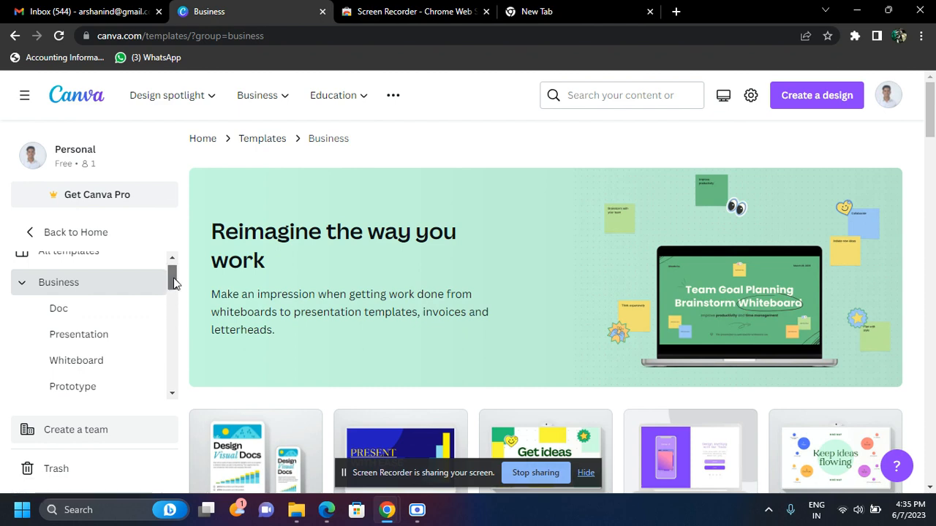
scroll(174, 305, down, 2)
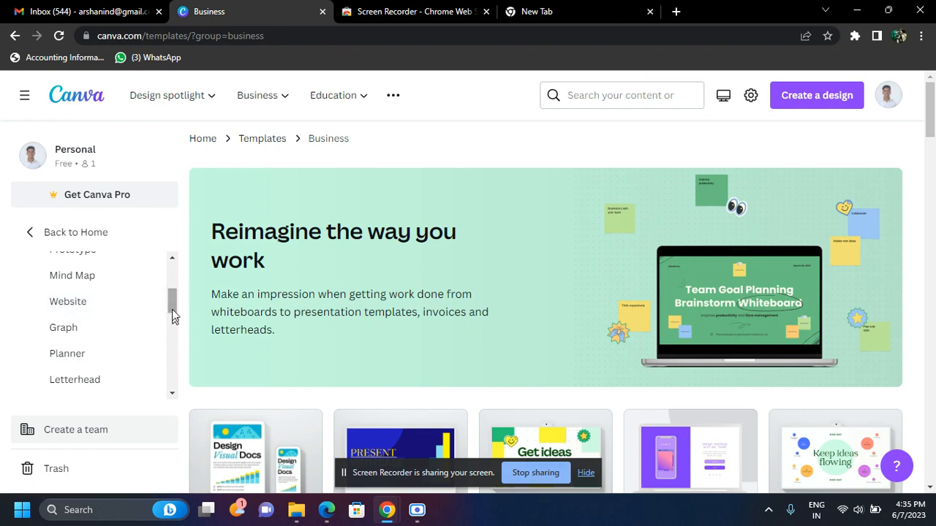
drag(179, 307, 174, 334)
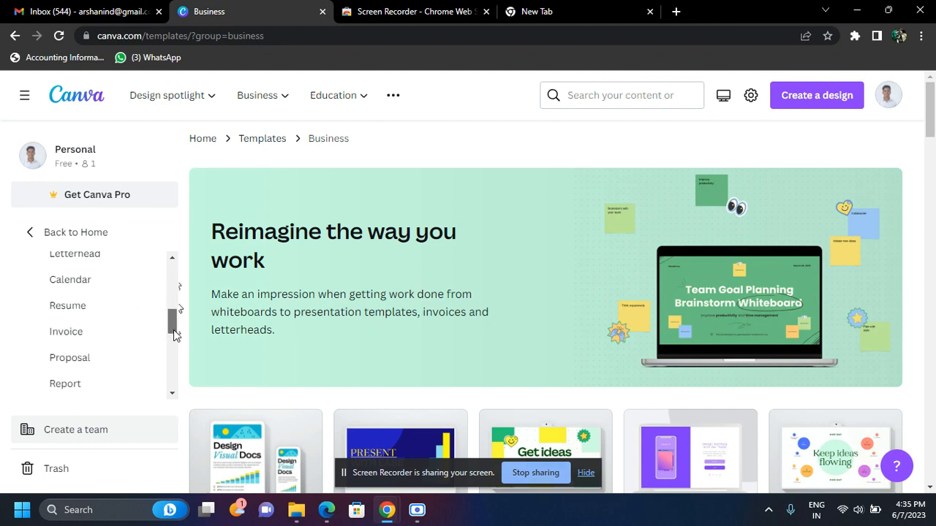
drag(174, 334, 178, 359)
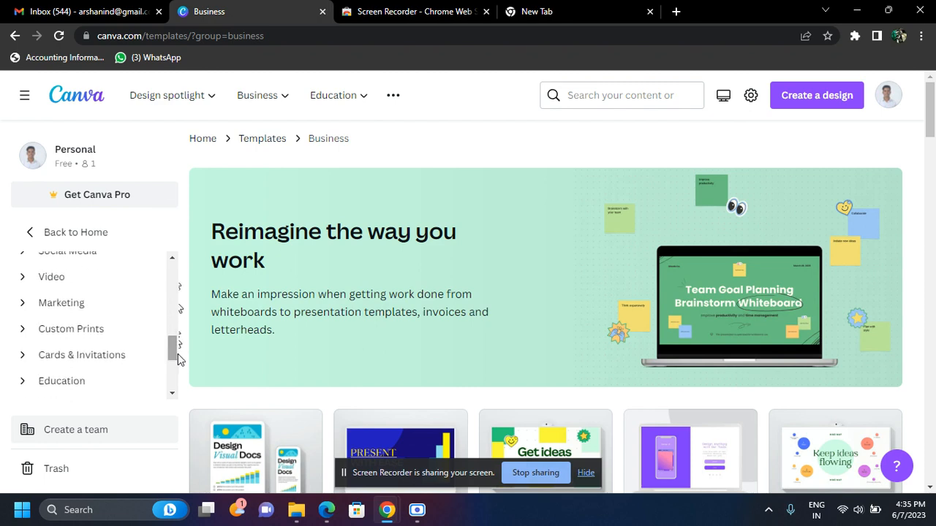
Expand the Social Media template category and look through its template types.
click(104, 264)
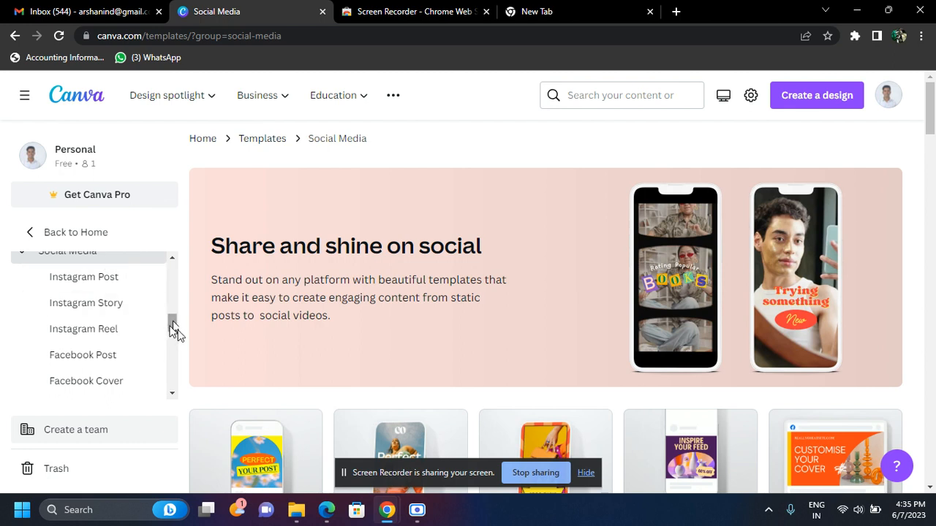
drag(172, 330, 174, 345)
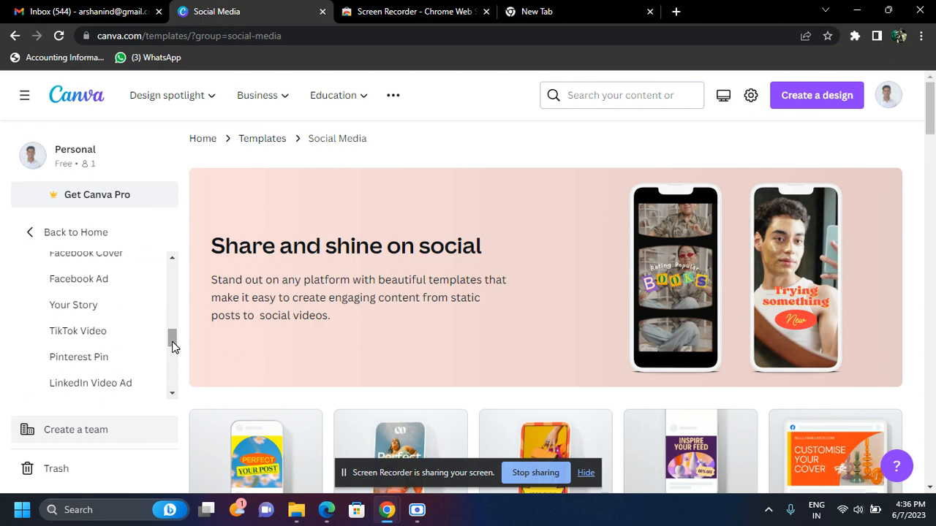
drag(172, 346, 176, 370)
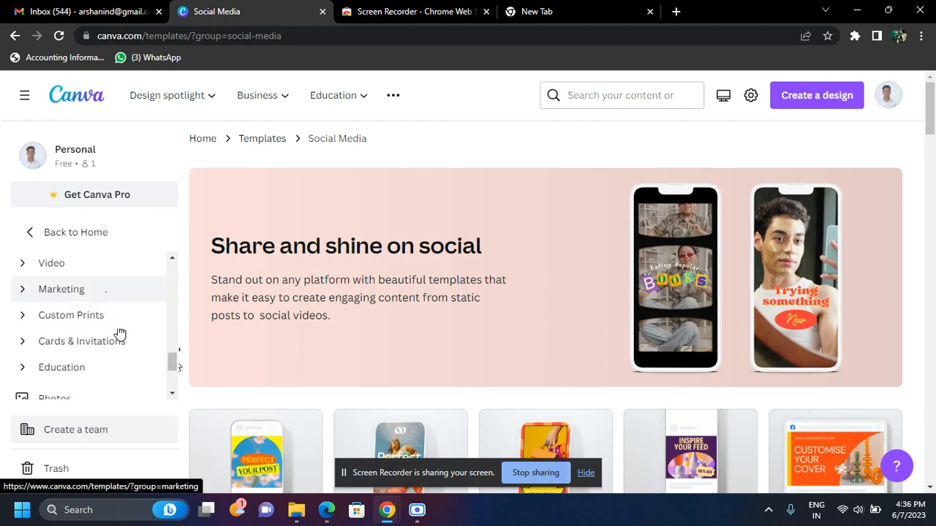
Expand the Marketing template category and look through its template types.
click(106, 295)
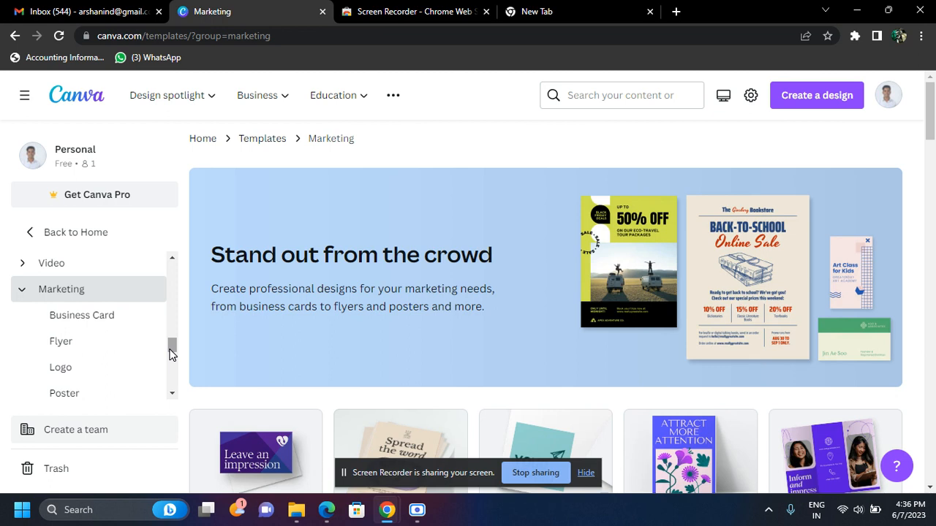
drag(171, 353, 171, 364)
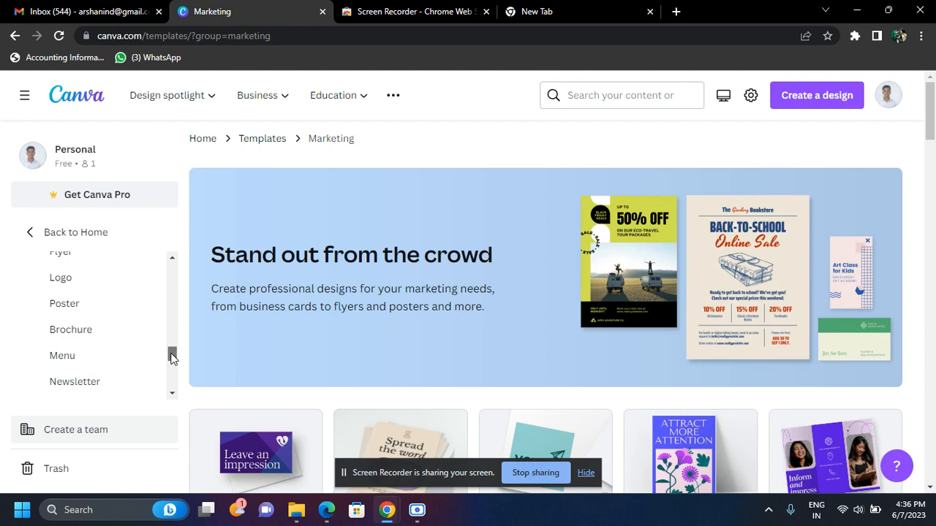
drag(171, 357, 175, 378)
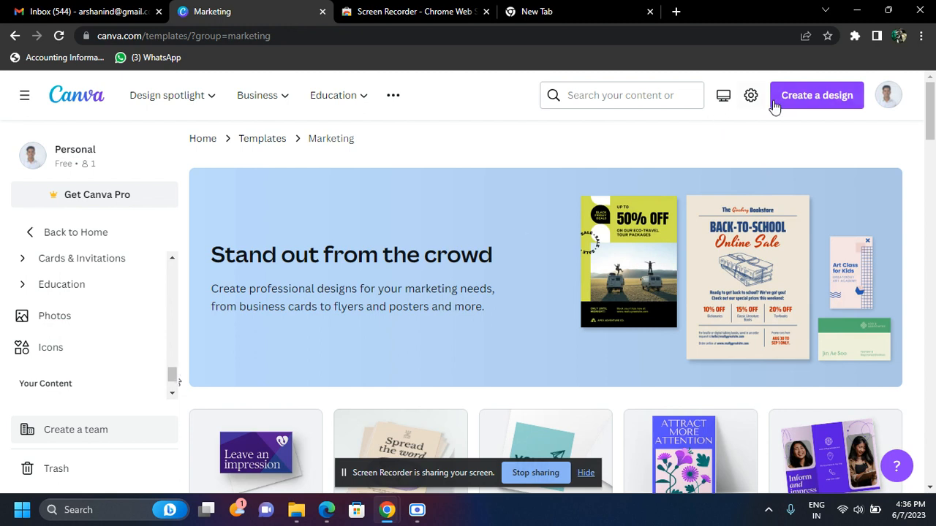
Search the design types for "youtube thum" and create a blank YouTube Thumbnail design.
click(804, 98)
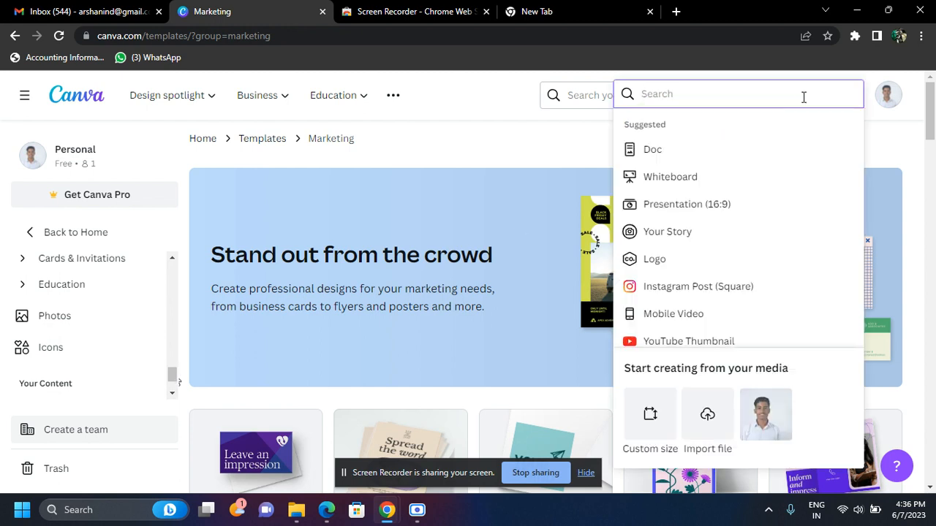
text(y)
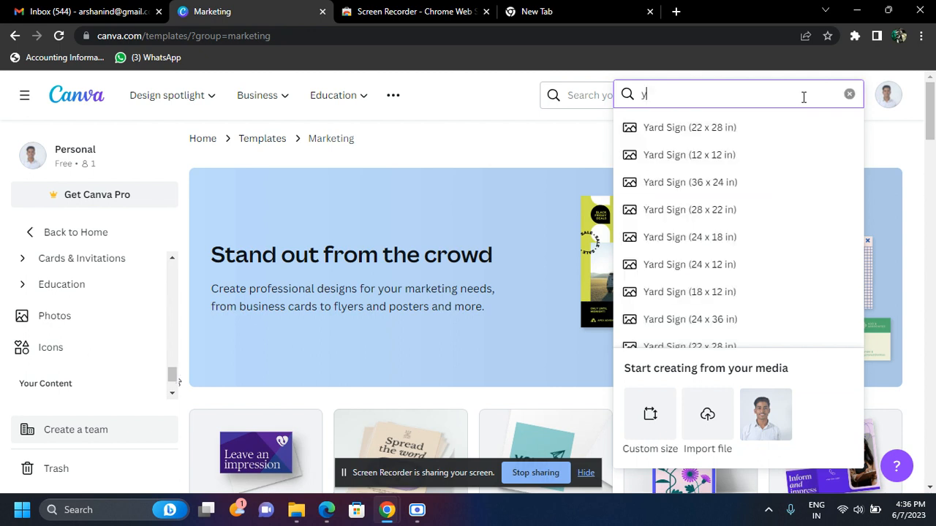
text(outube)
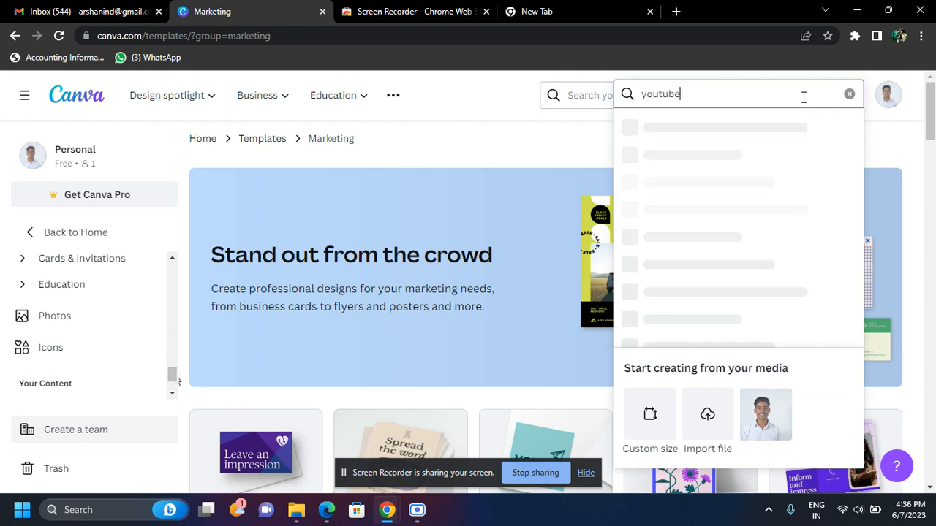
text( thum)
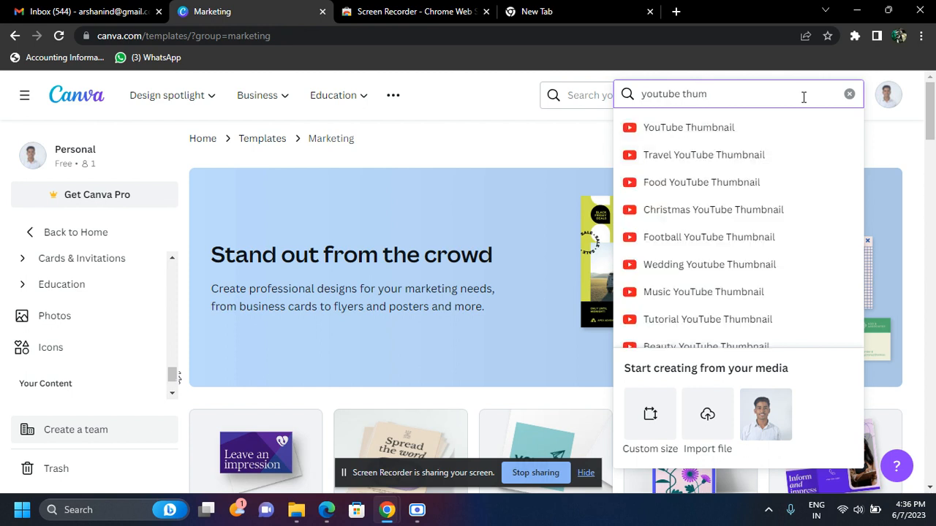
click(753, 137)
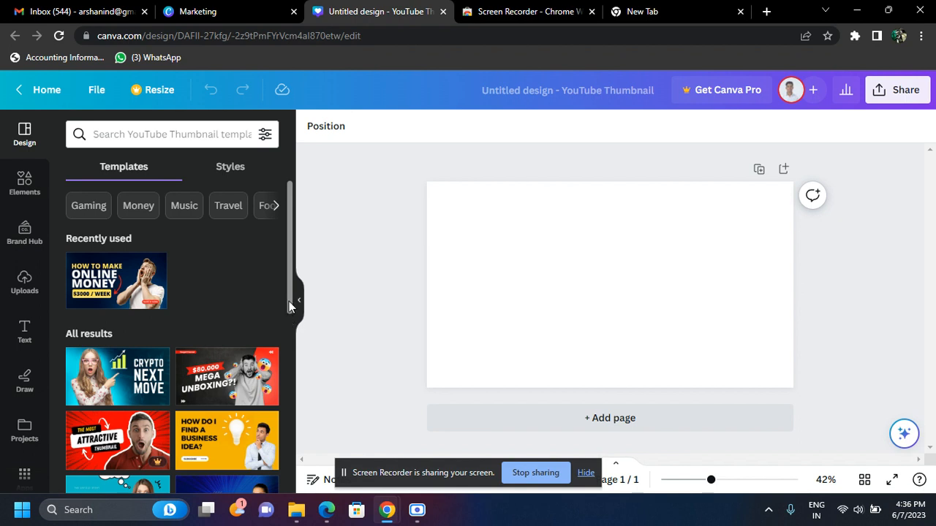
Apply the Green Modern How To Make Money Online YouTube Thumbnail template and delete its "MAKE $3K" text.
drag(289, 306, 293, 476)
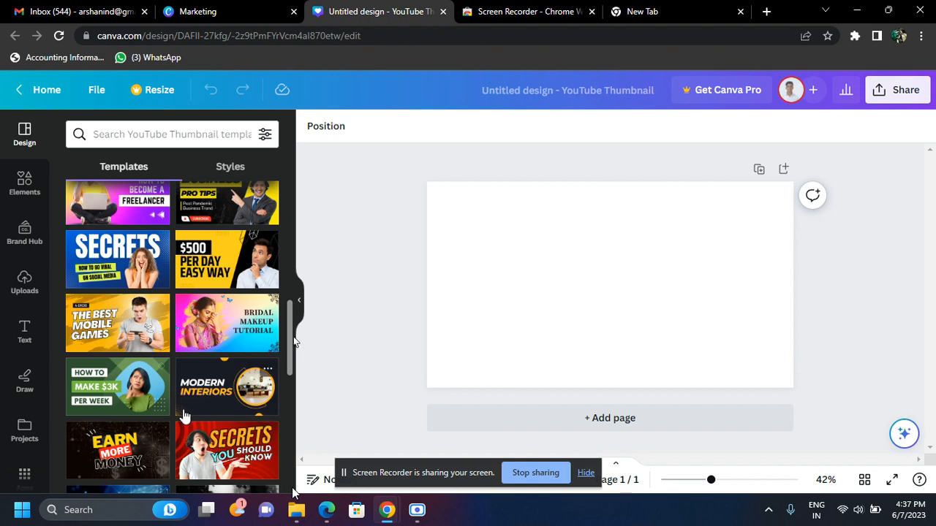
click(167, 397)
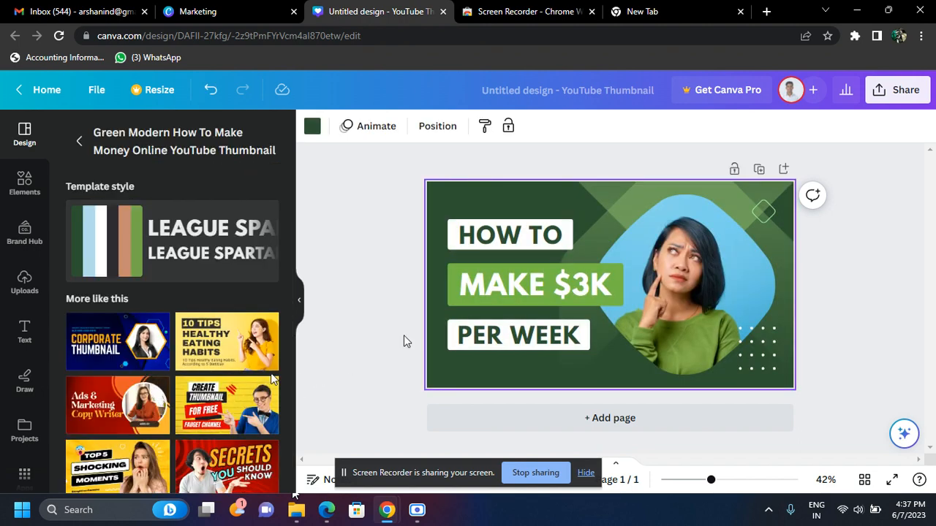
click(582, 287)
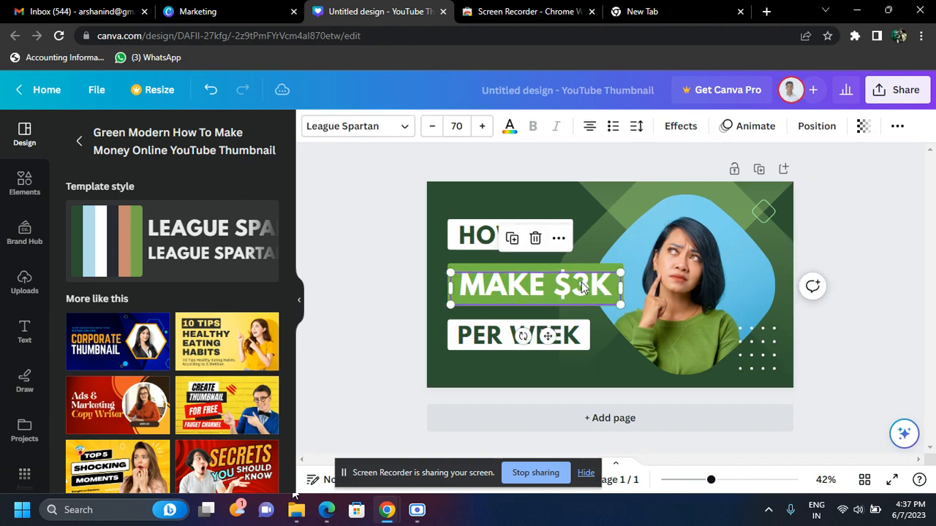
click(538, 237)
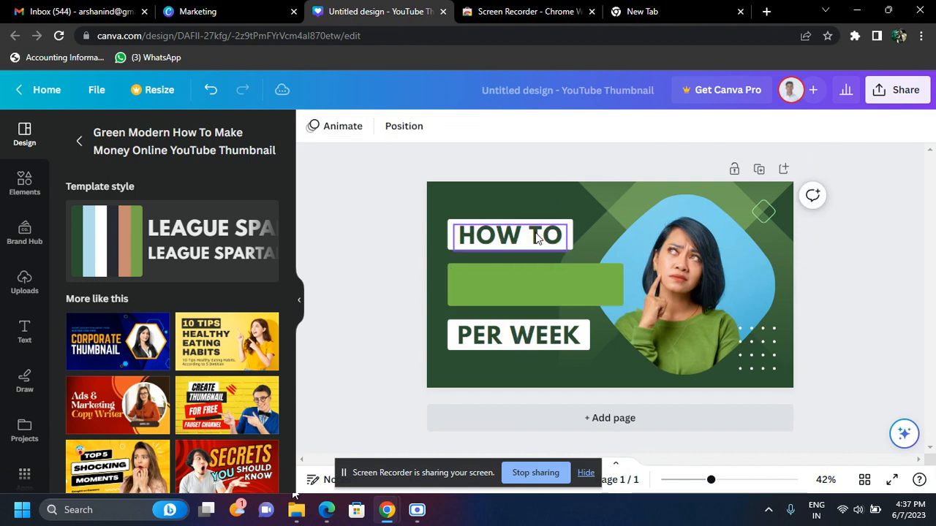
click(510, 287)
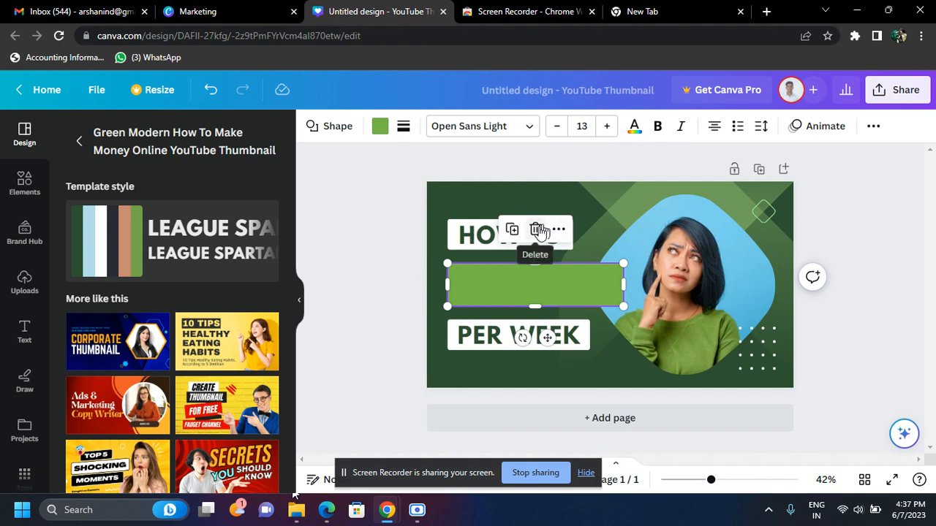
click(328, 380)
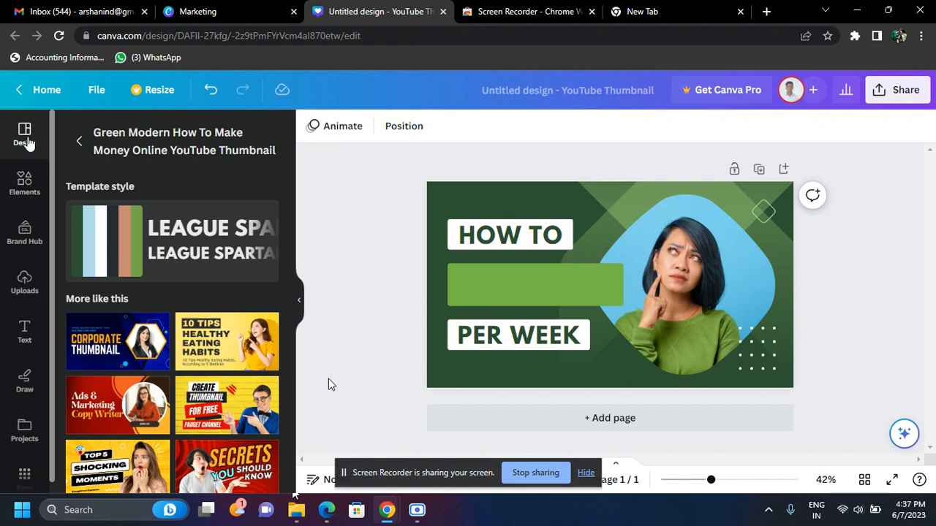
Add a default heading text to the thumbnail design.
click(33, 184)
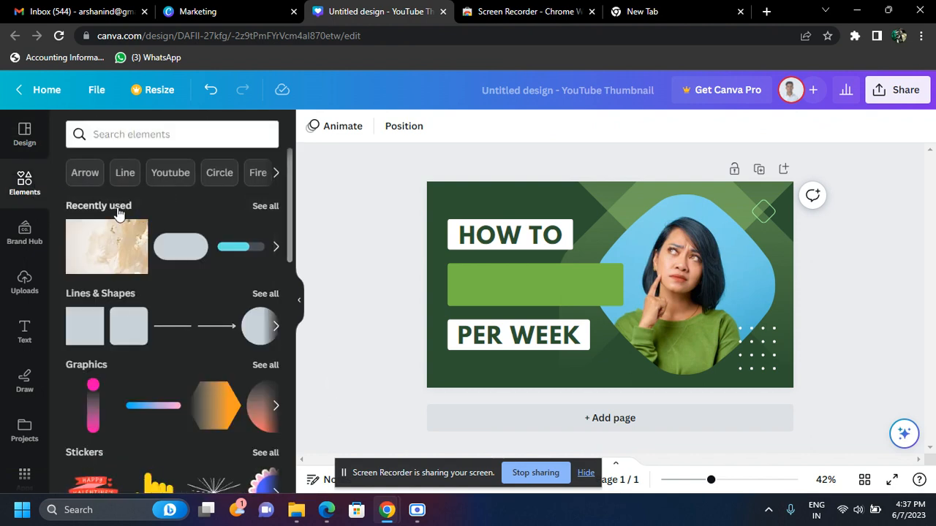
click(25, 329)
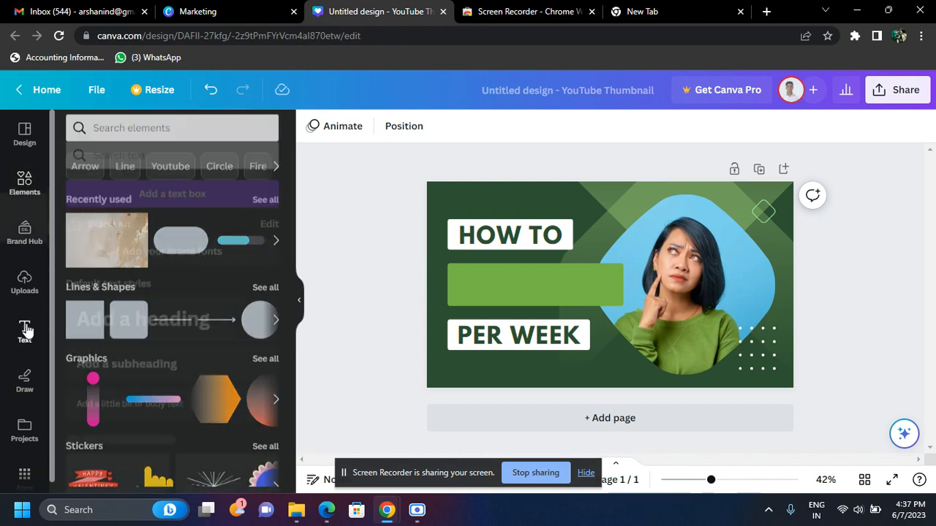
click(114, 296)
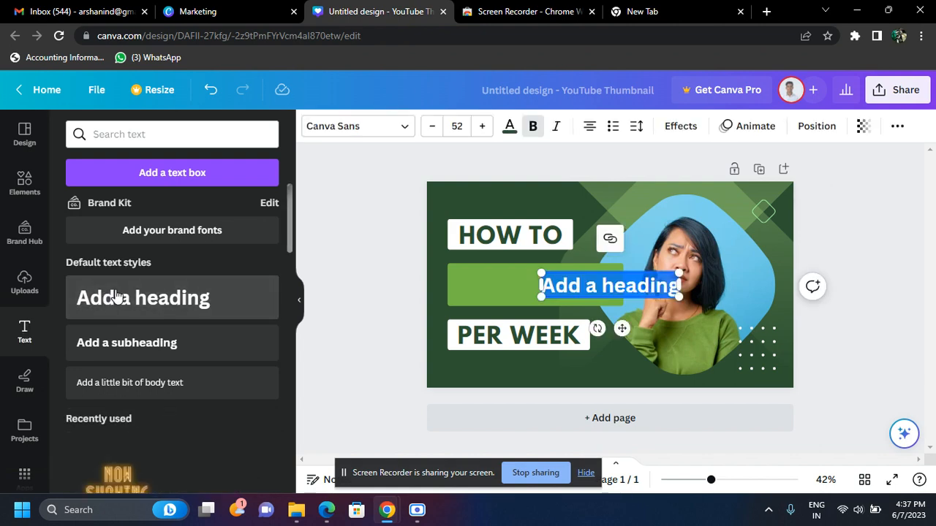
Replace the new heading's placeholder text with "learn canva" and place it on the green bar under "HOW TO".
click(598, 284)
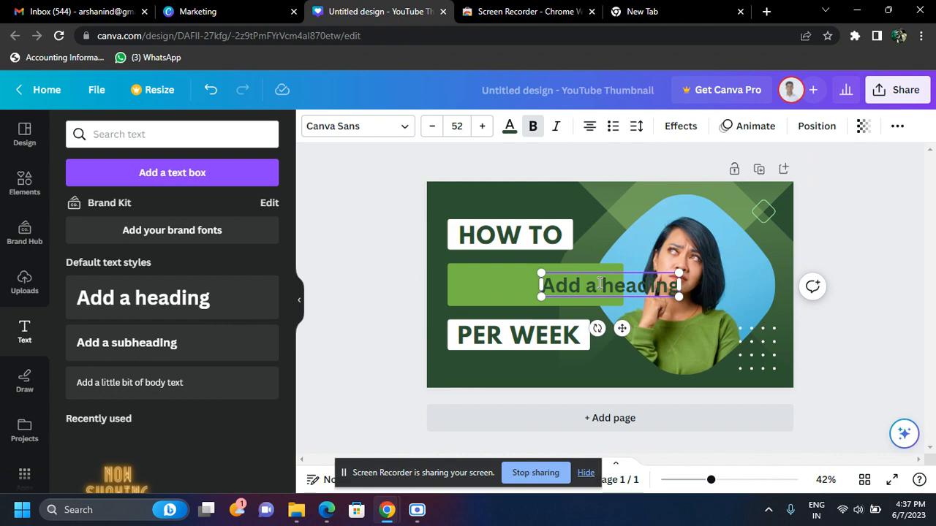
key(BackSpace)
key(BackSpace)
key(BackSpace)
key(BackSpace)
key(BackSpace)
key(BackSpace)
key(BackSpace)
key(BackSpace)
key(BackSpace)
key(BackSpace)
key(BackSpace)
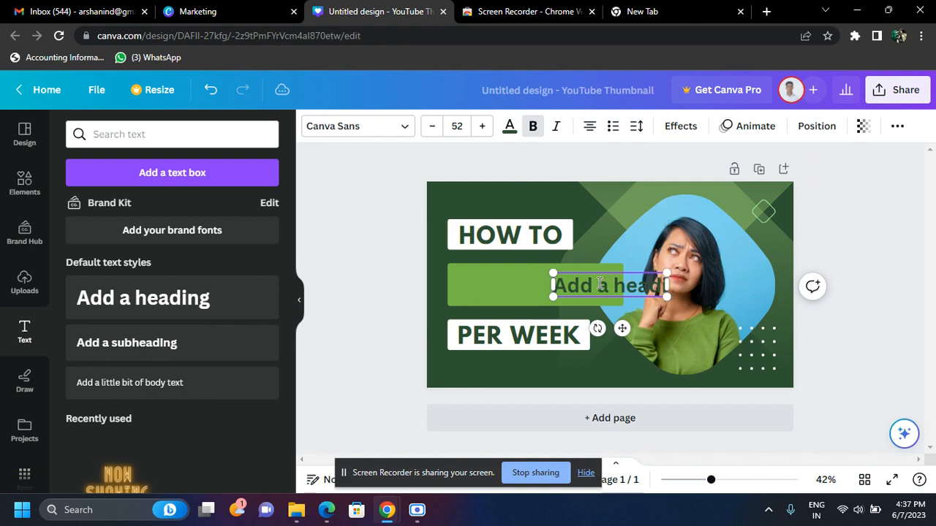
key(BackSpace)
key(BackSpace)
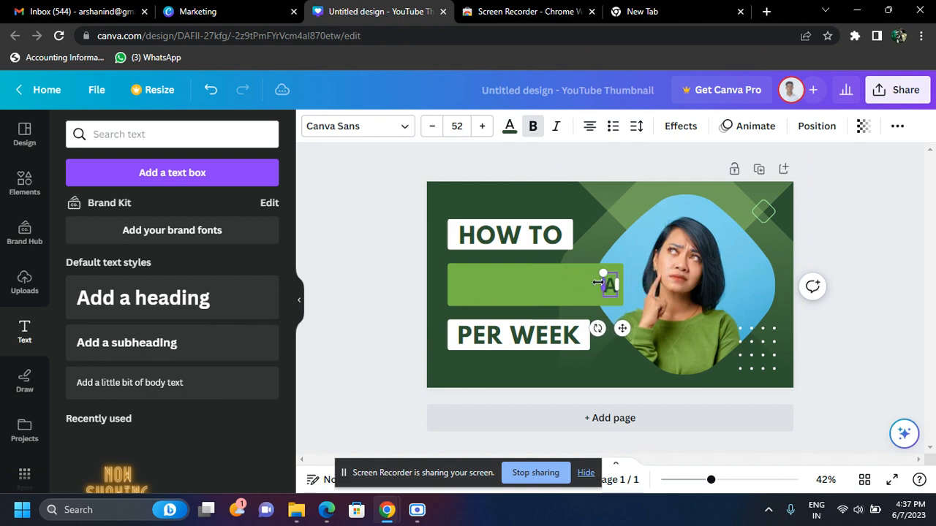
text(lea)
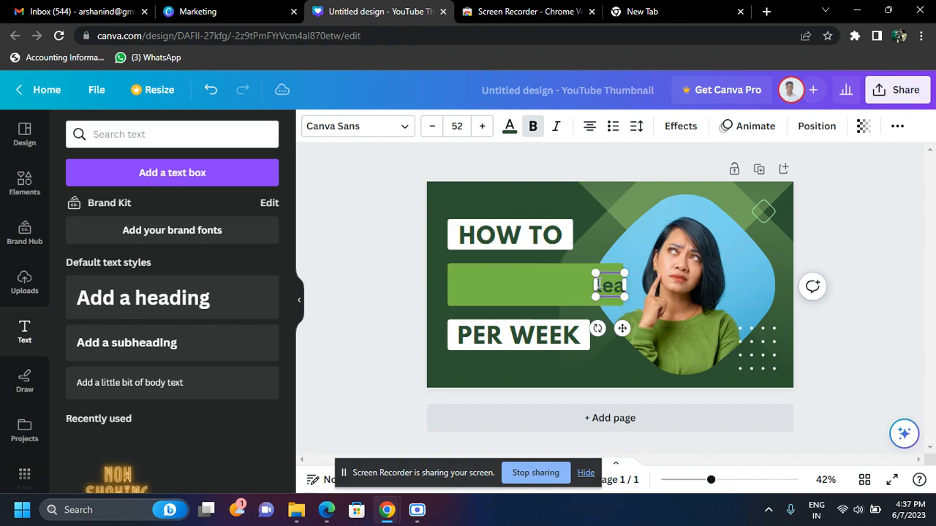
text(rn v)
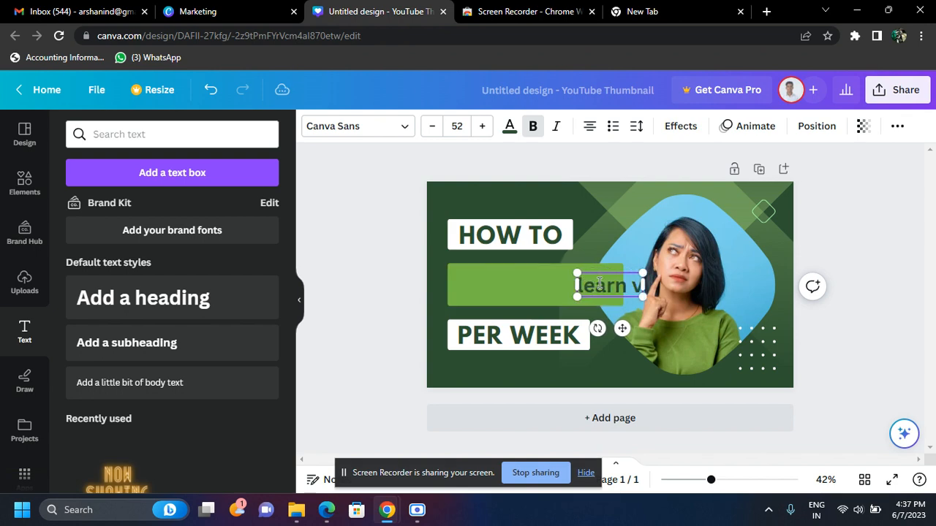
key(BackSpace)
text(can)
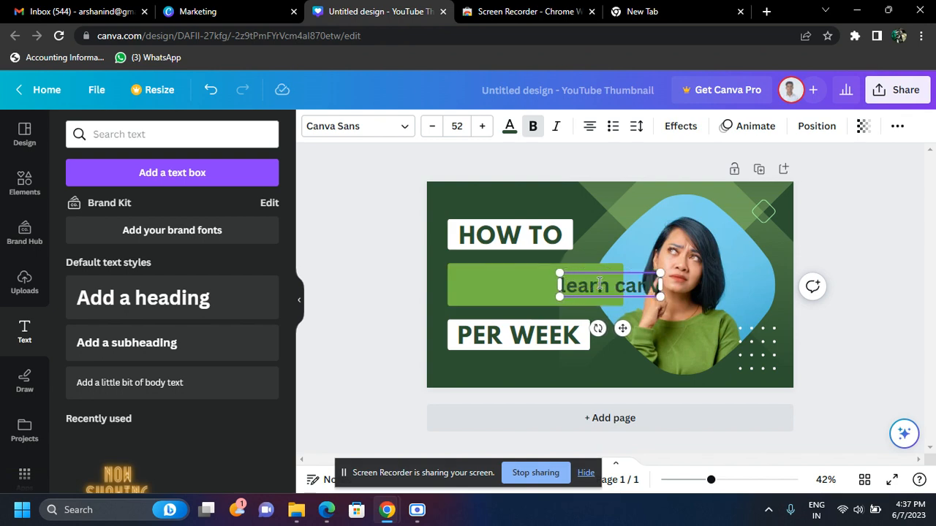
text(va)
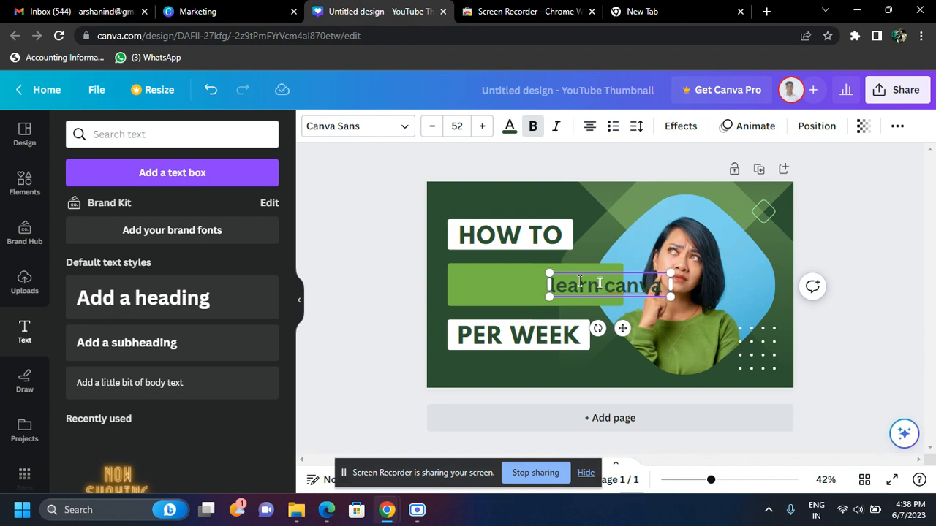
click(392, 317)
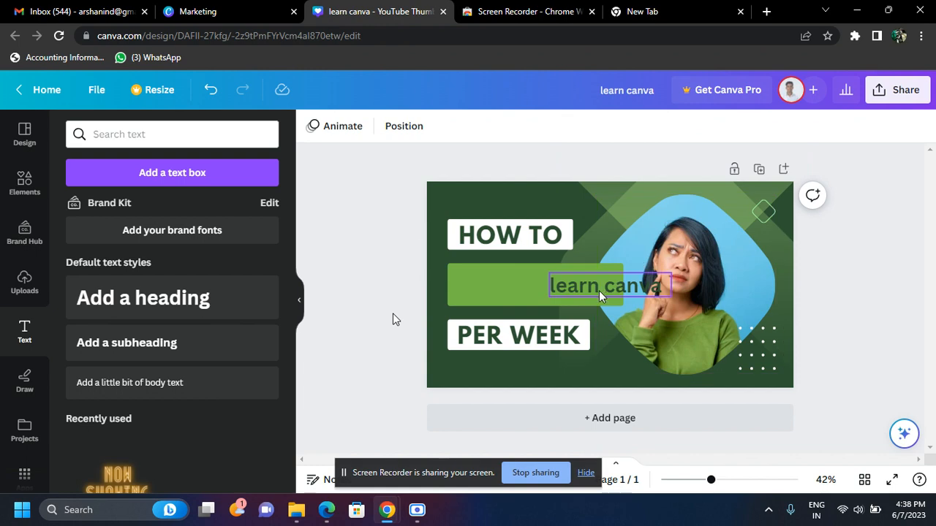
drag(599, 290, 527, 289)
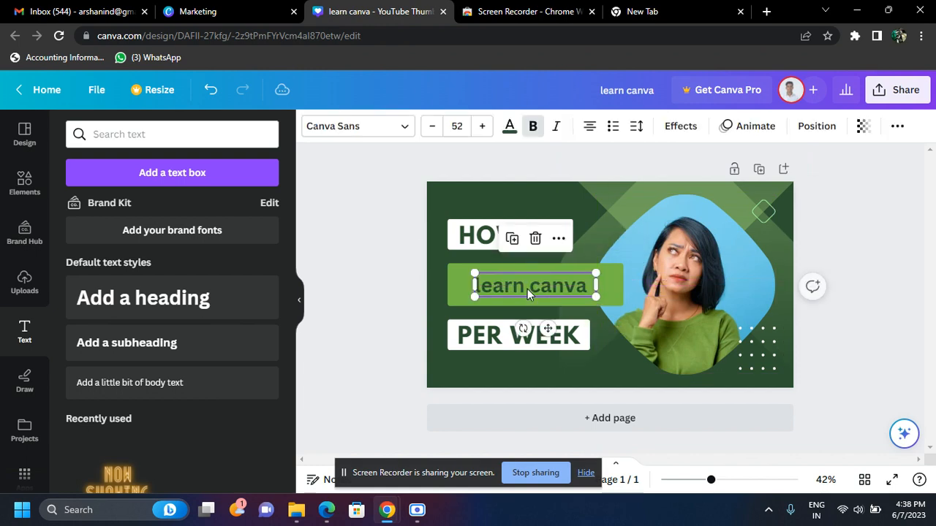
drag(394, 374, 367, 398)
Delete the "PER WEEK" text and add a default subheading to the thumbnail.
click(481, 342)
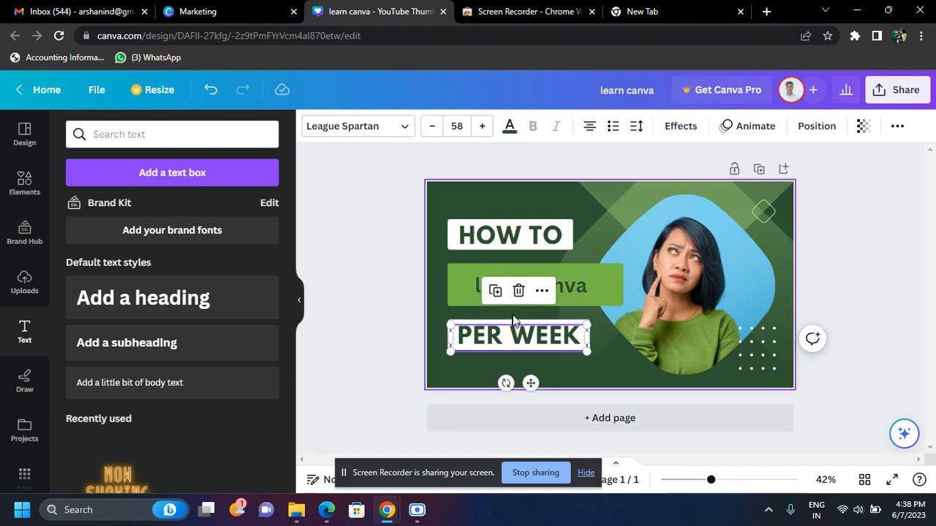
click(519, 290)
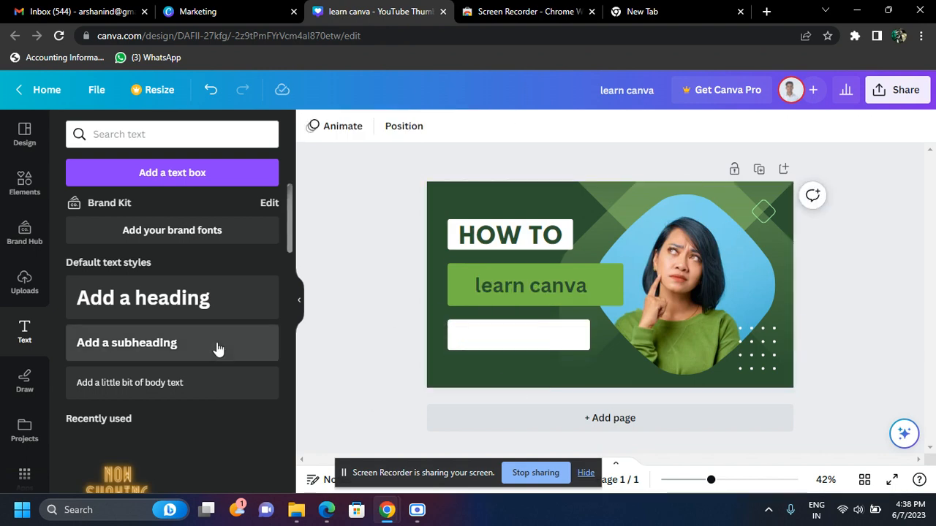
mouse_move(219, 348)
mouse_down()
mouse_move(268, 320)
mouse_move(198, 359)
mouse_move(220, 355)
mouse_up()
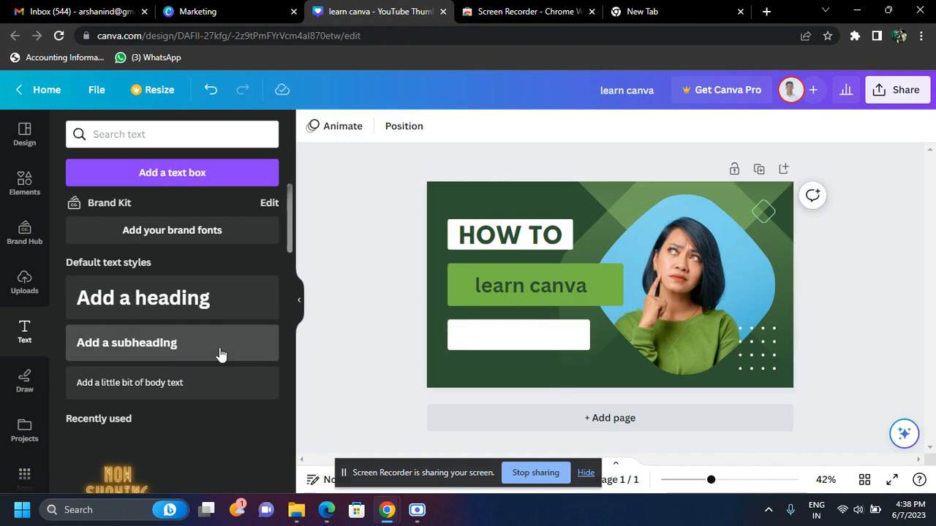
click(182, 348)
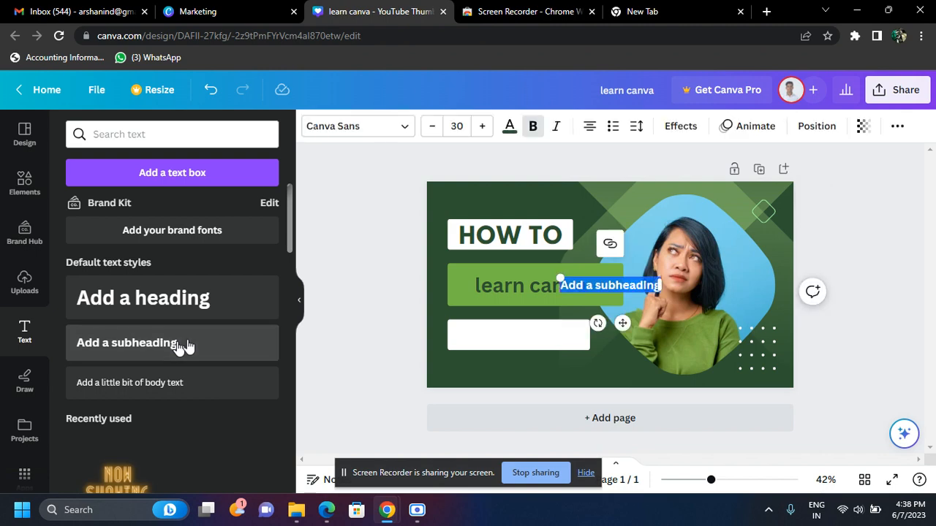
Replace the subheading's placeholder text with "in a week" and place it on the empty white bar.
click(613, 285)
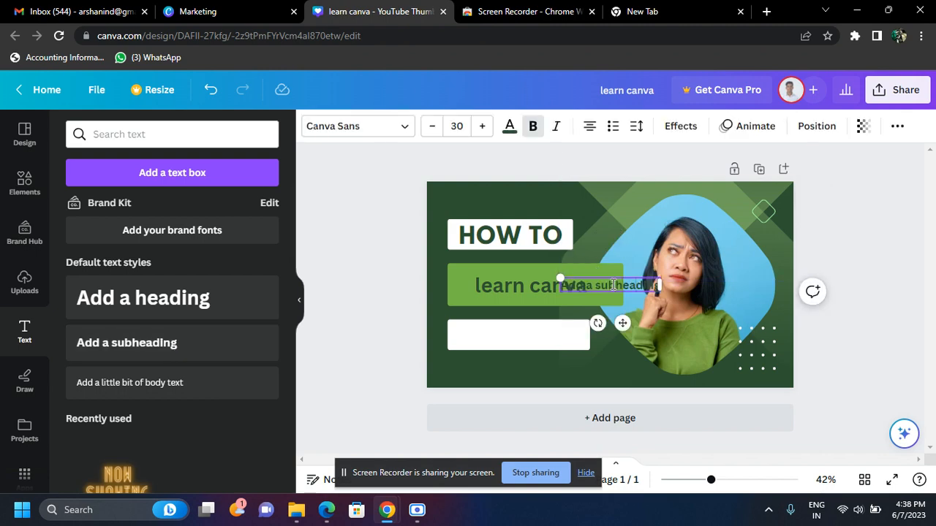
key(Delete)
key(Delete)
key(Delete)
key(Delete)
key(Delete)
key(Delete)
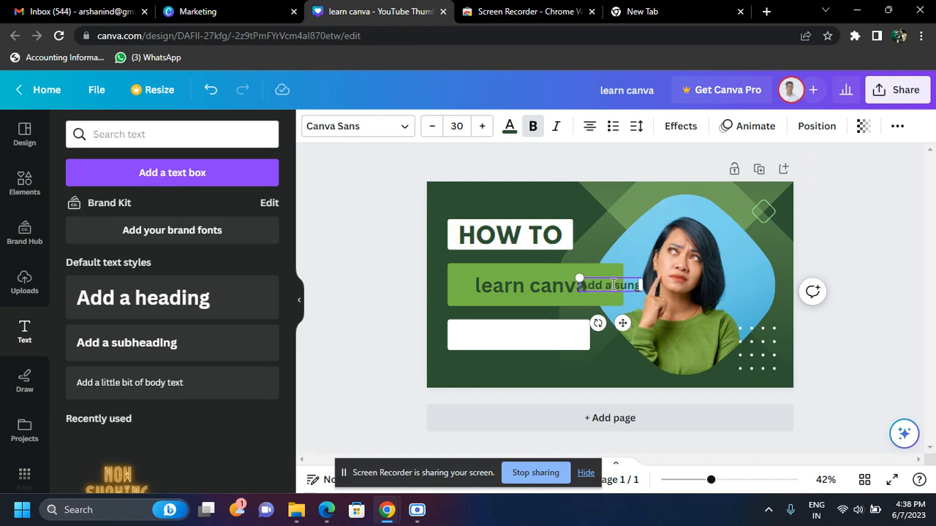
key(Delete)
key(Delete)
key(Delete)
key(Delete)
key(Delete)
key(Delete)
key(Delete)
key(Delete)
key(Delete)
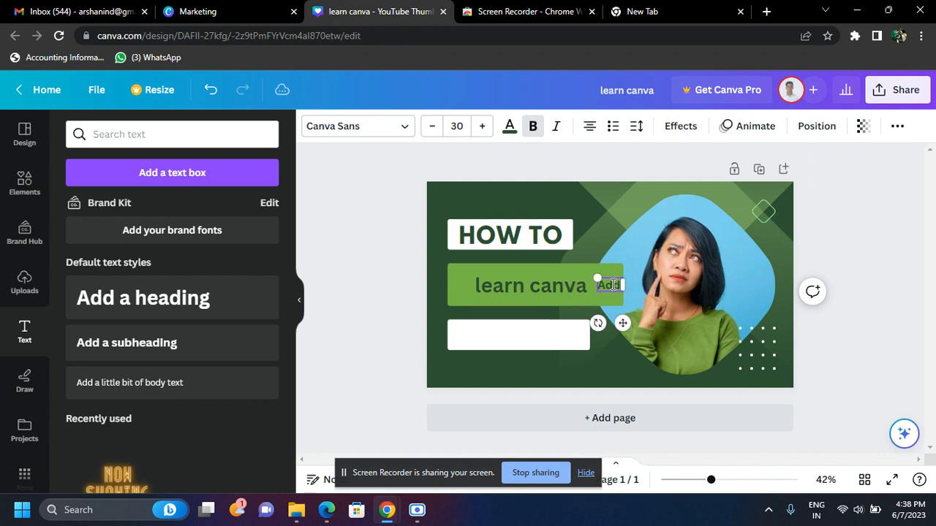
key(Delete)
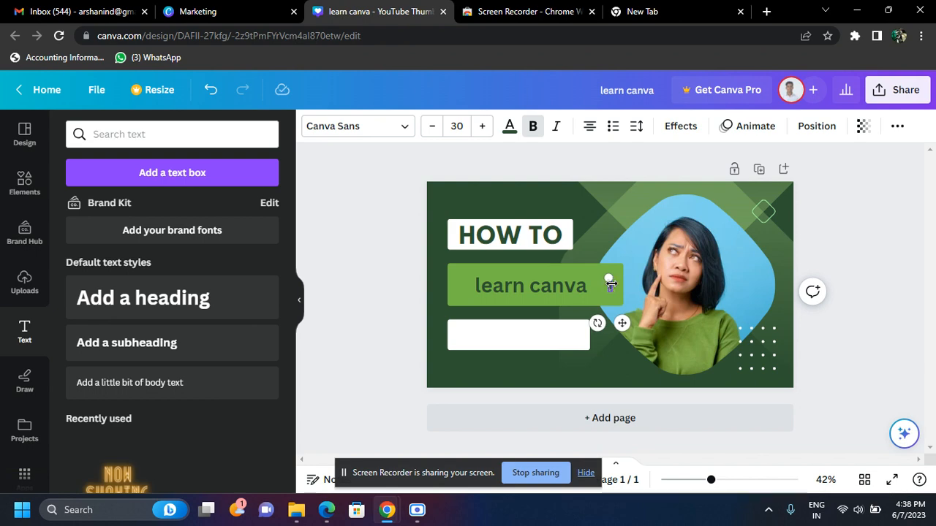
text(in a week)
click(331, 328)
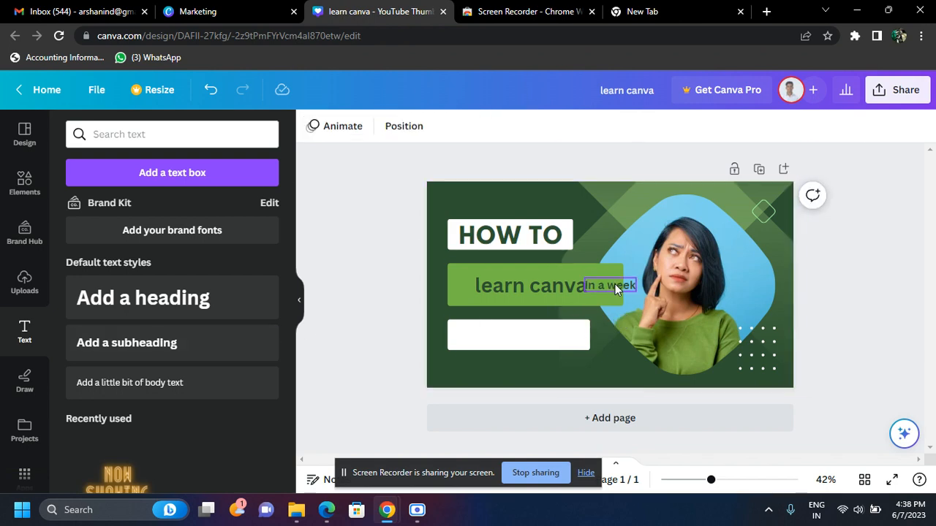
drag(615, 290, 520, 338)
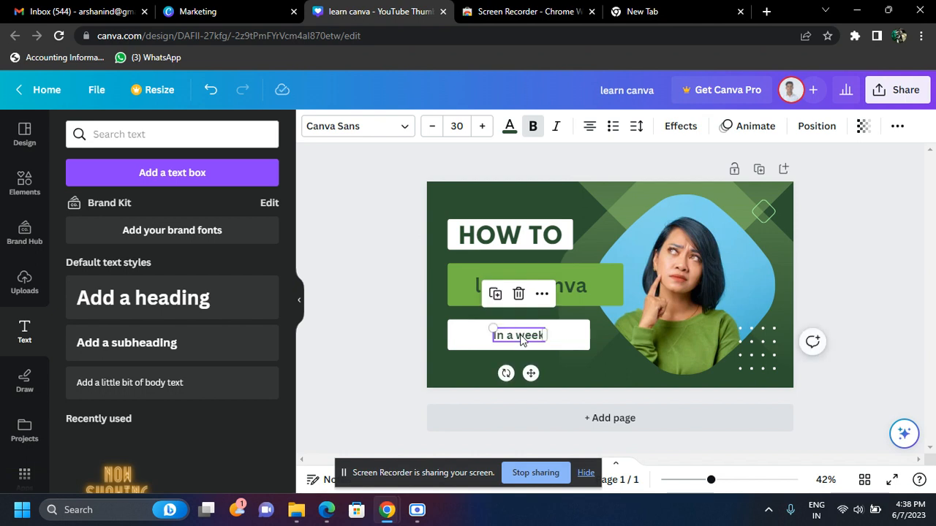
Increase the font size of the "in a week" text to 41.
click(483, 126)
click(483, 126)
click(484, 126)
click(483, 127)
click(483, 126)
click(483, 127)
click(483, 126)
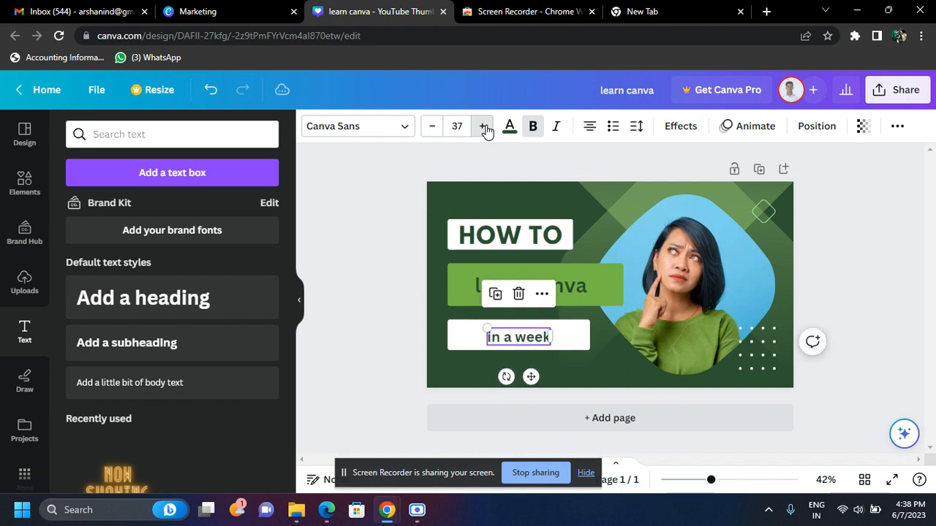
click(483, 127)
click(483, 127)
click(483, 127)
click(484, 127)
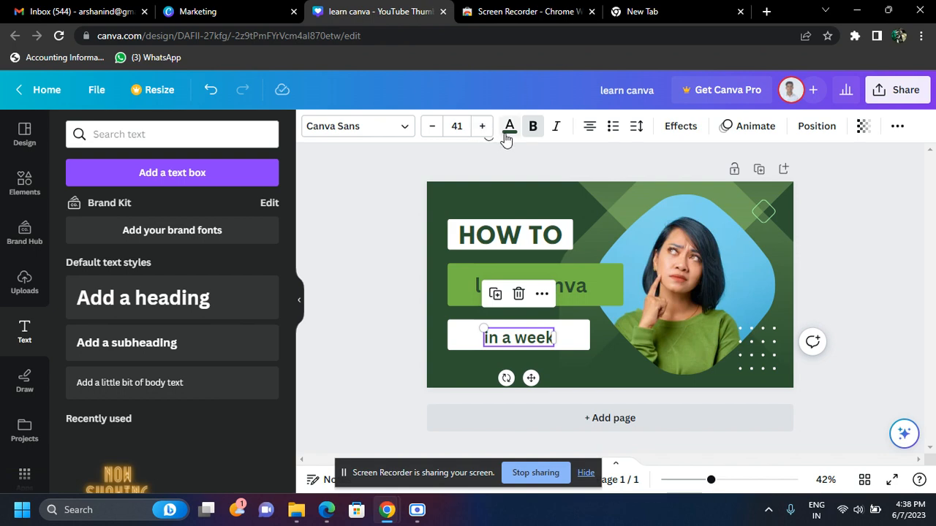
Change the "in a week" text color to the light green from the default solid colors.
click(508, 129)
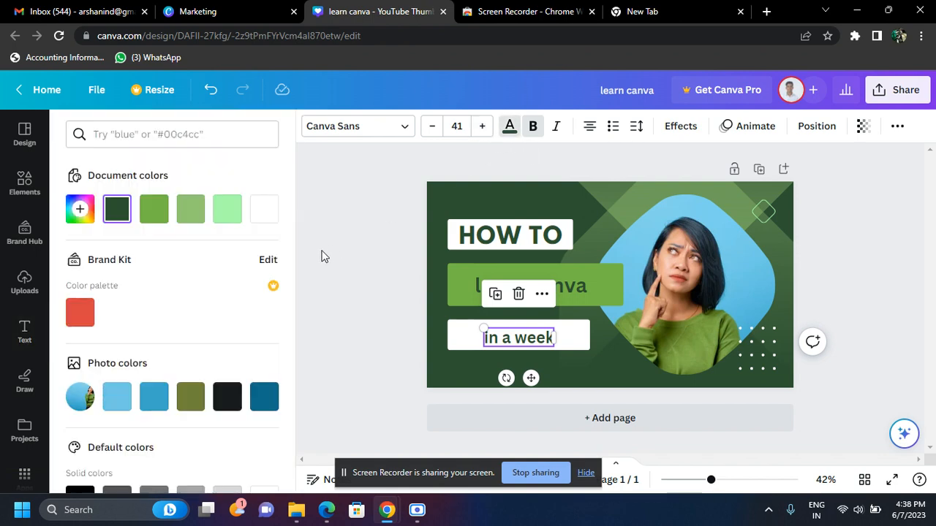
drag(291, 315, 288, 420)
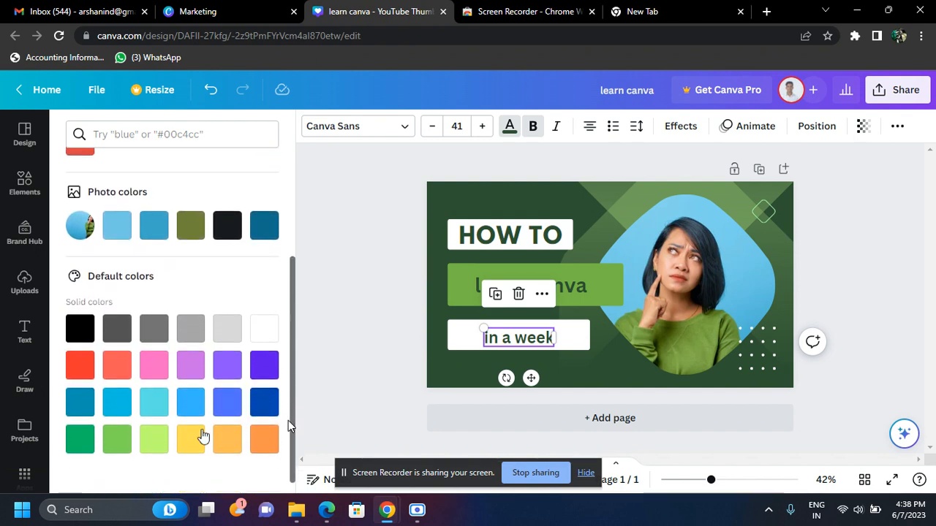
click(108, 447)
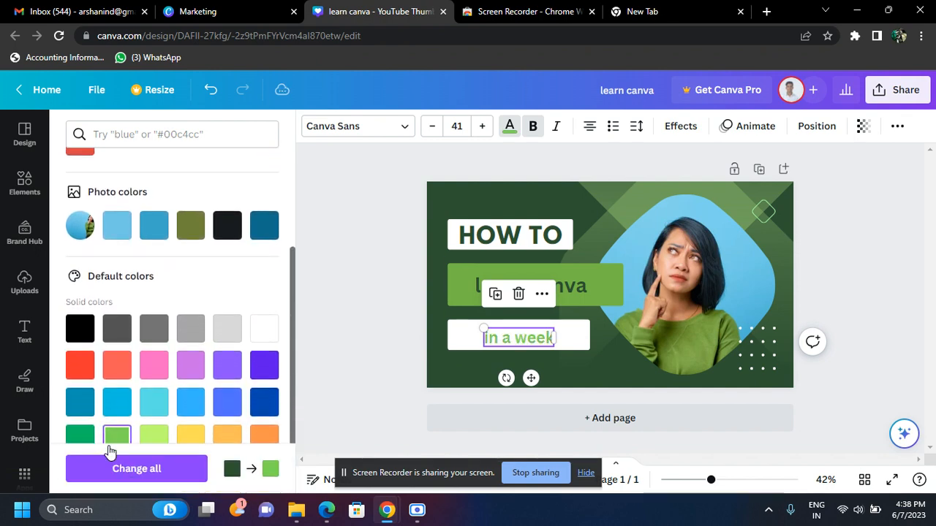
key(Escape)
click(334, 316)
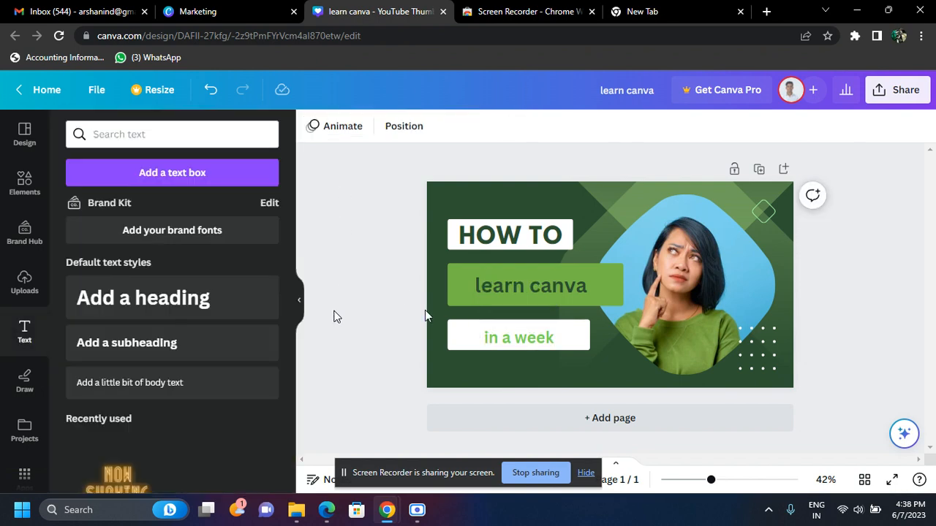
Change the font of the "in a week" text to Belleza.
click(534, 337)
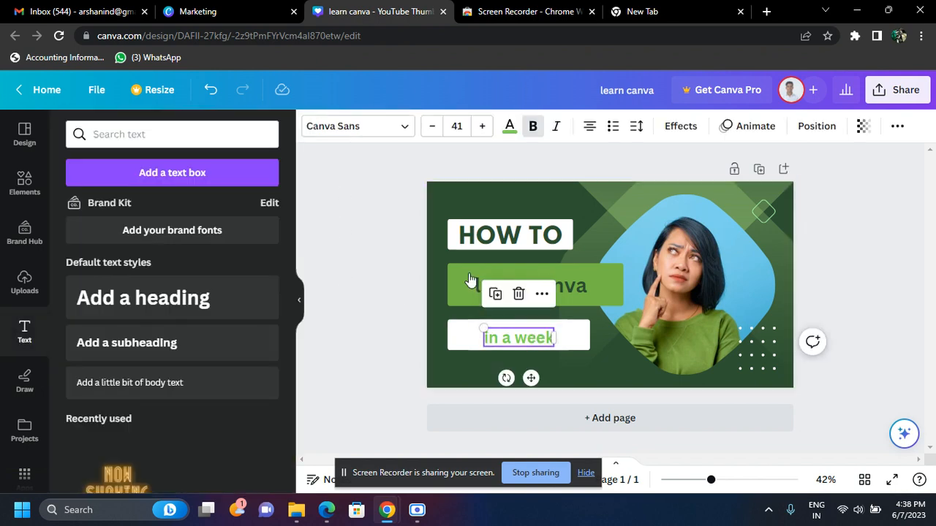
click(401, 126)
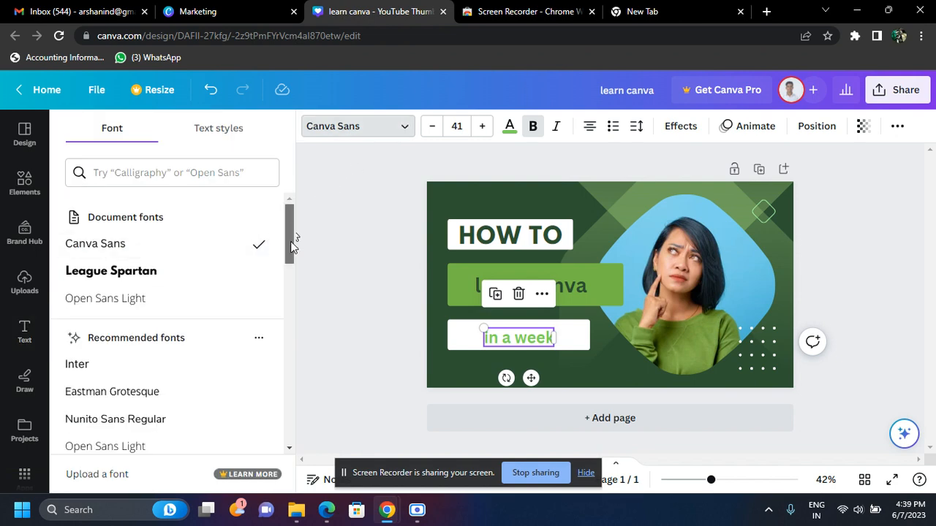
drag(290, 242, 305, 429)
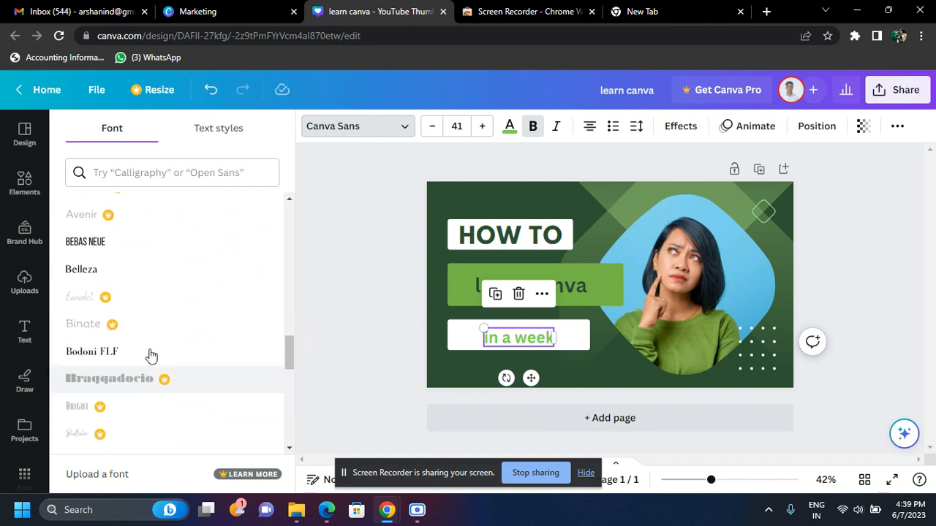
click(79, 284)
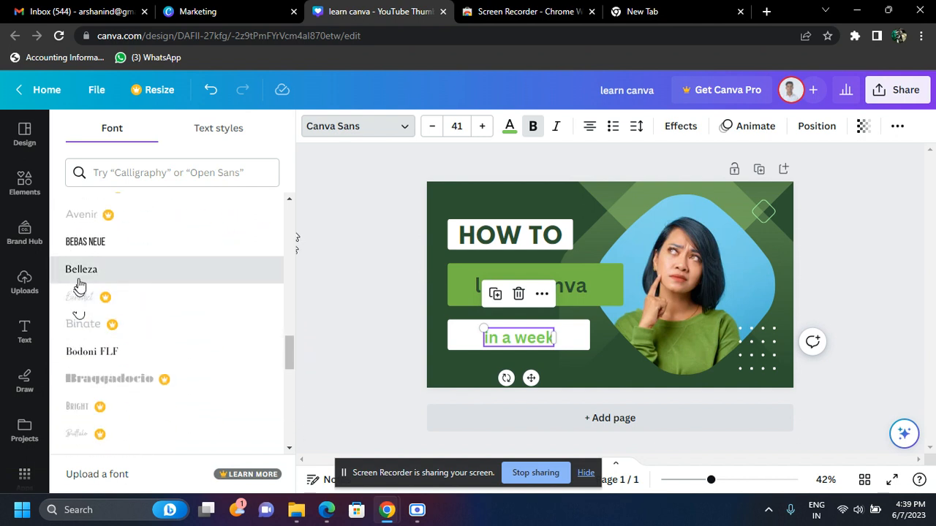
click(320, 333)
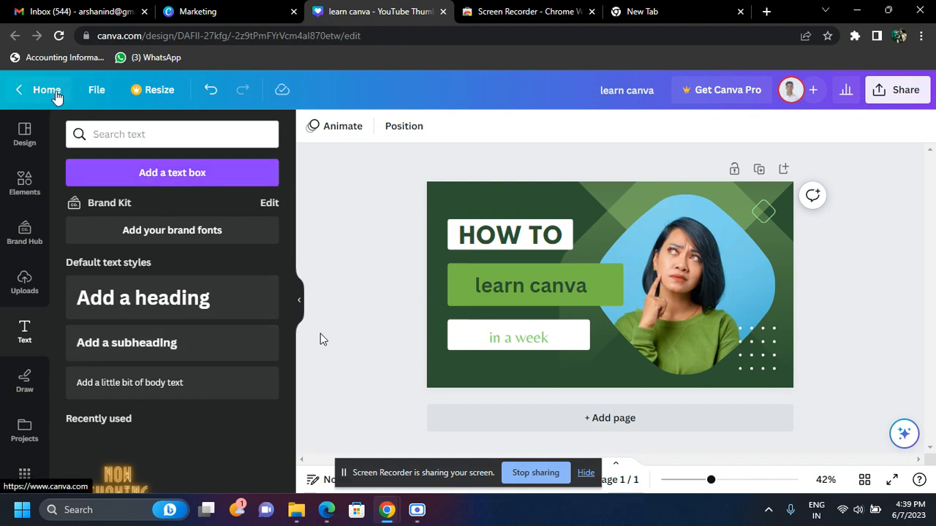
Leave the thumbnail design and return to the home page.
click(54, 93)
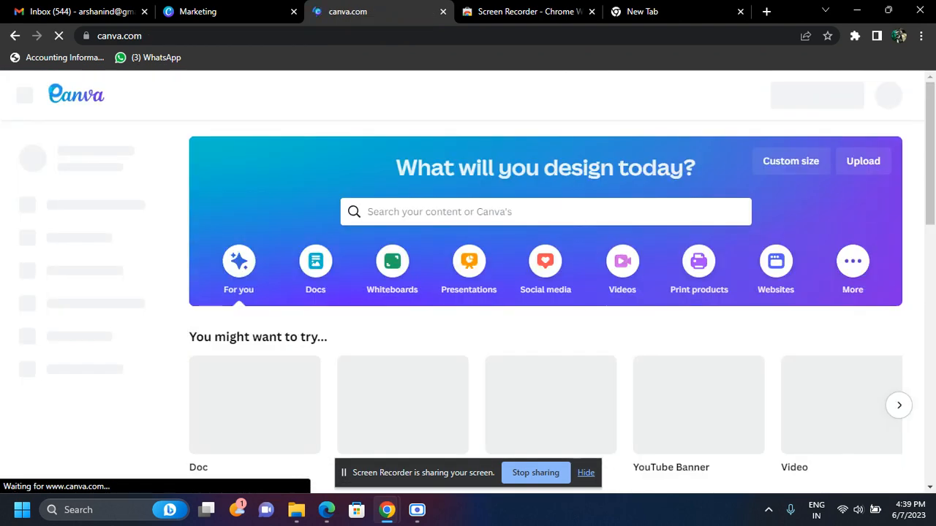